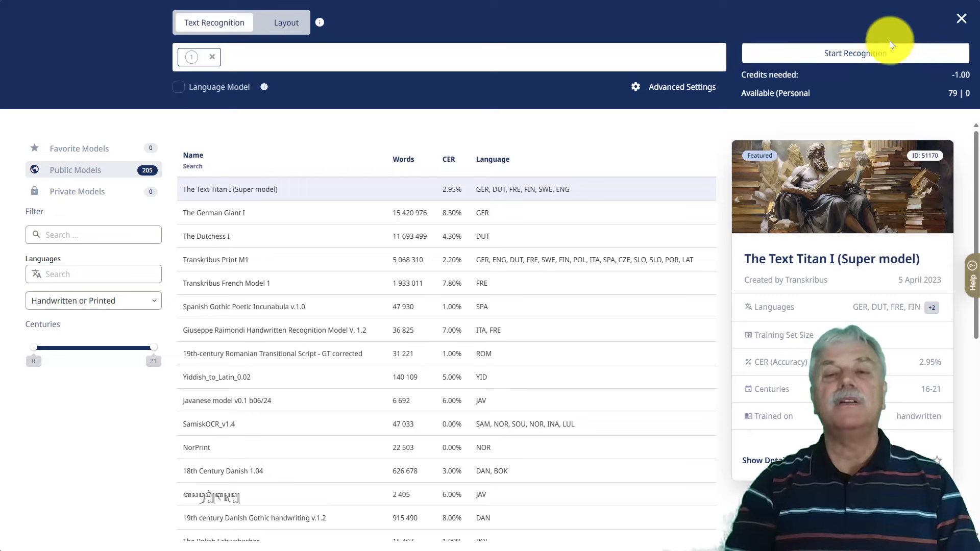
# - Leave the text recognition model selection and reopen page 1 of the document Hö5TaufbuchAb1876-k in the editor
pyautogui.click(961, 20)
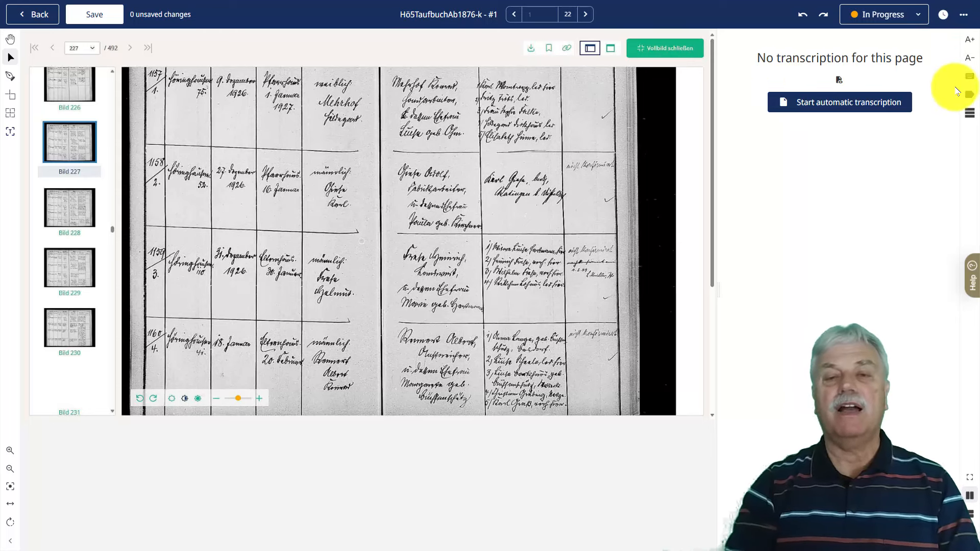
pyautogui.click(39, 19)
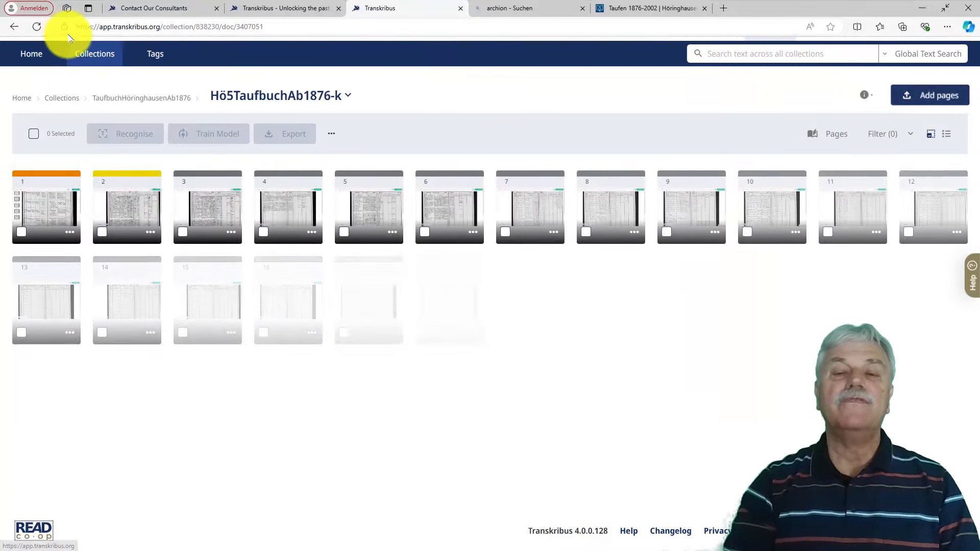
pyautogui.click(43, 207)
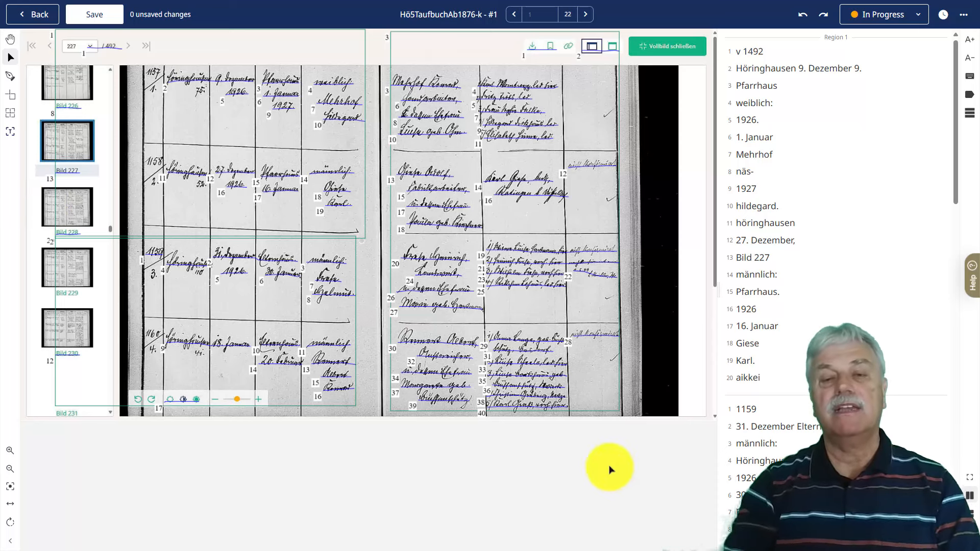
# - Select Region 3 and the confirmation remark of entry 1160 on the scan to examine its transcribed line
pyautogui.click(416, 337)
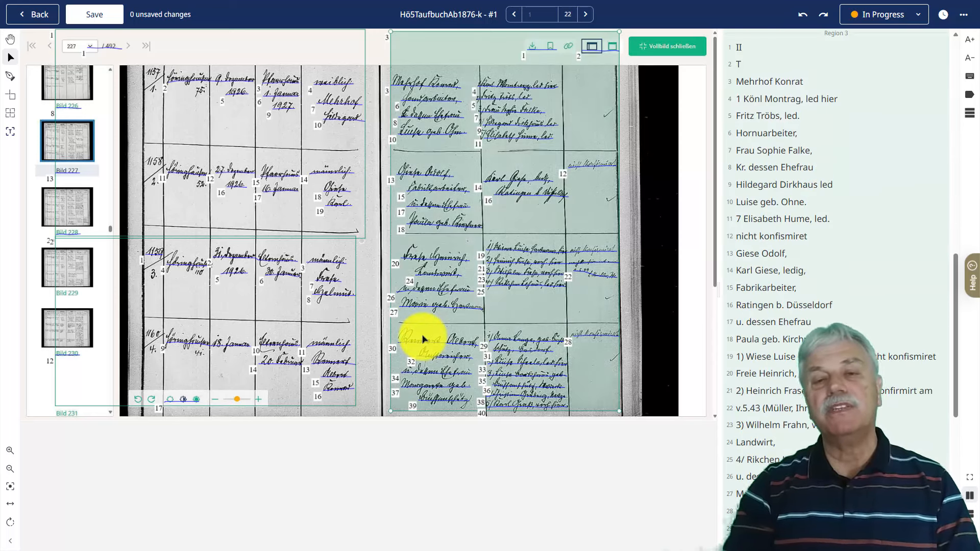
pyautogui.click(594, 335)
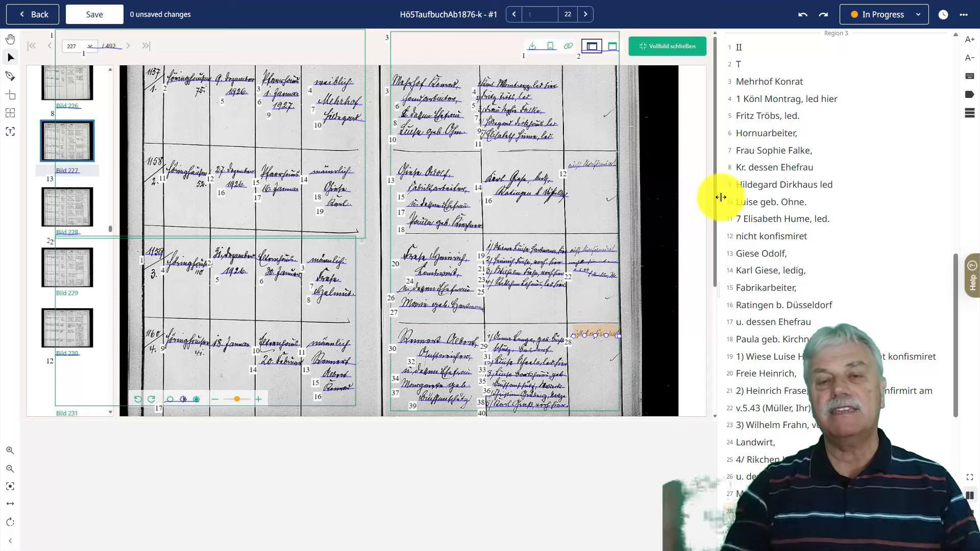
pyautogui.scroll(4, 544, 272)
pyautogui.moveTo(544, 272); pyautogui.dragTo(564, 77)
pyautogui.scroll(-1, 583, 162)
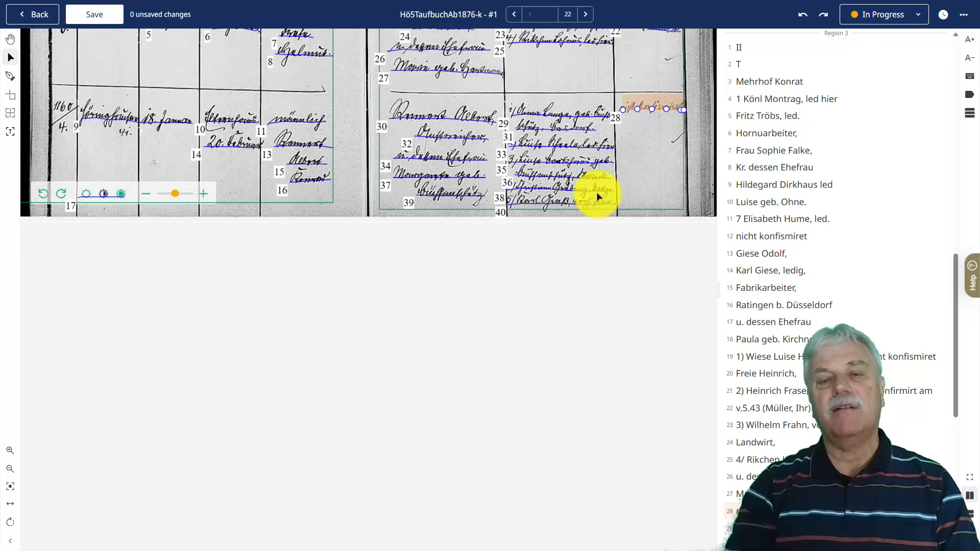
# - Compare the godparent lines and the confirmation remark of entry 1160 on the scan with their transcribed lines in Region 3
pyautogui.click(565, 168)
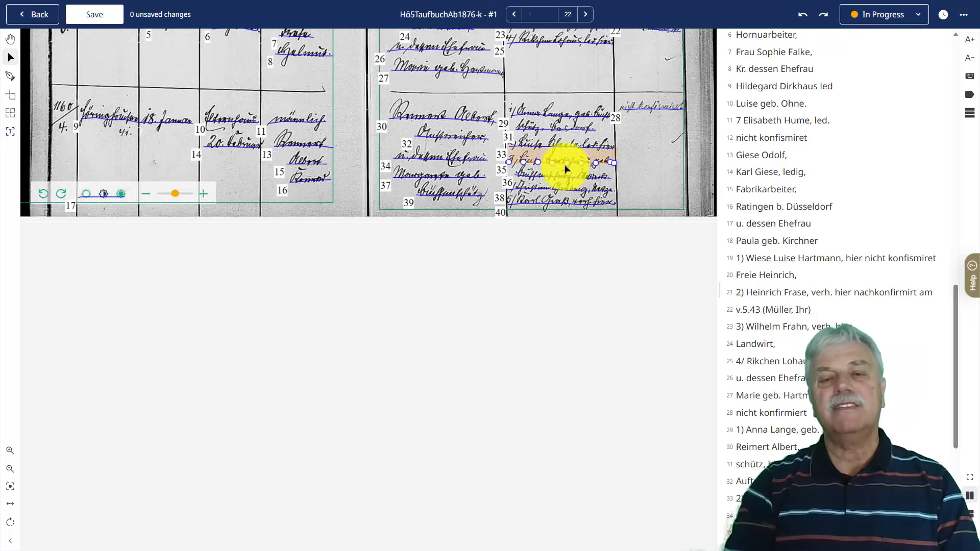
pyautogui.click(544, 187)
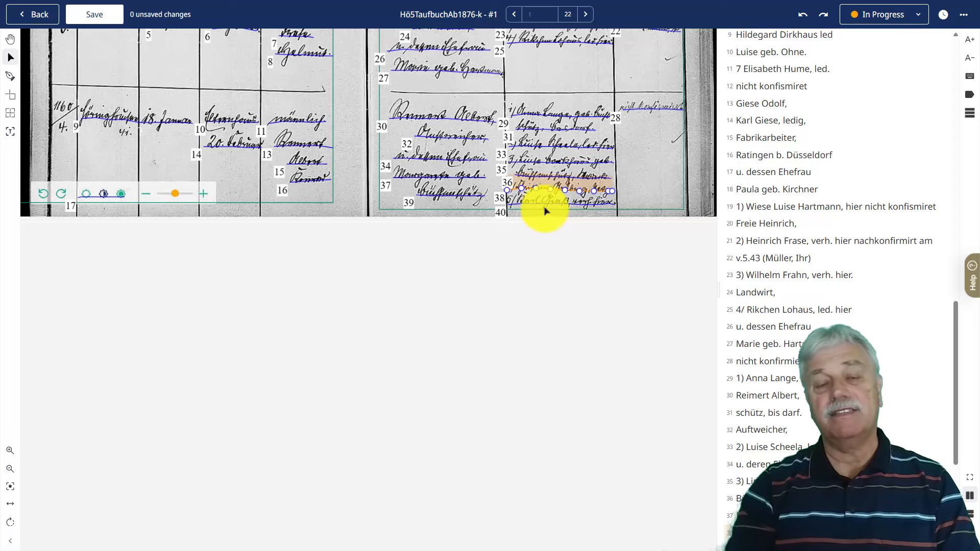
pyautogui.click(545, 203)
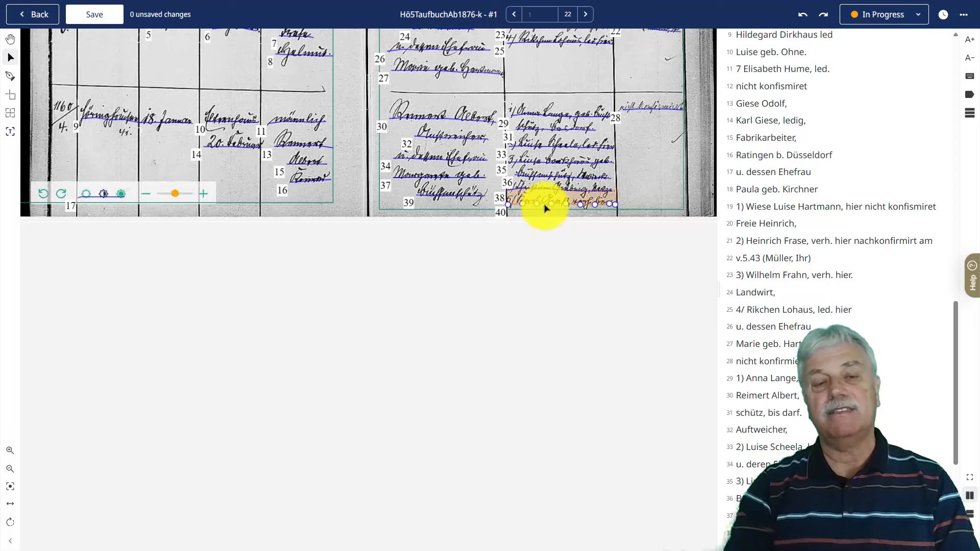
pyautogui.click(543, 163)
pyautogui.click(543, 146)
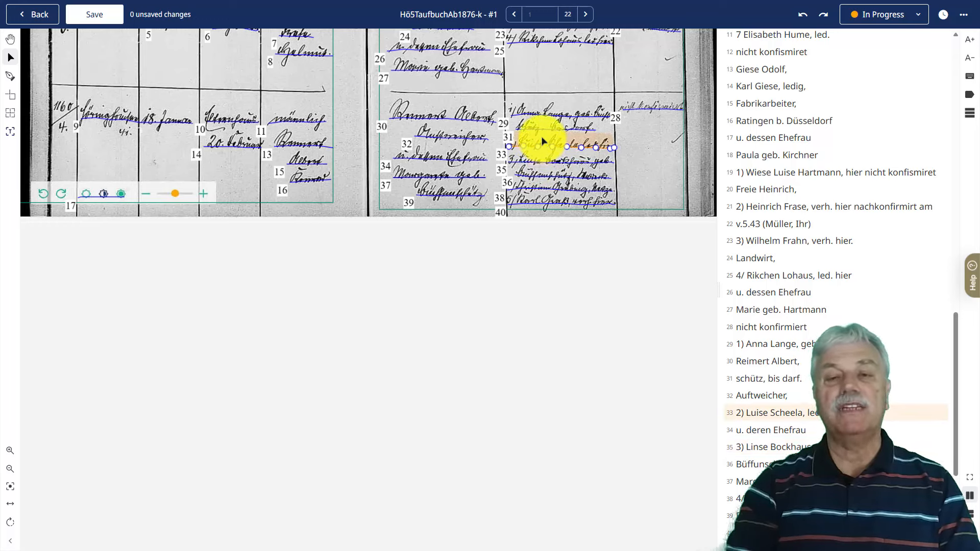
pyautogui.click(543, 131)
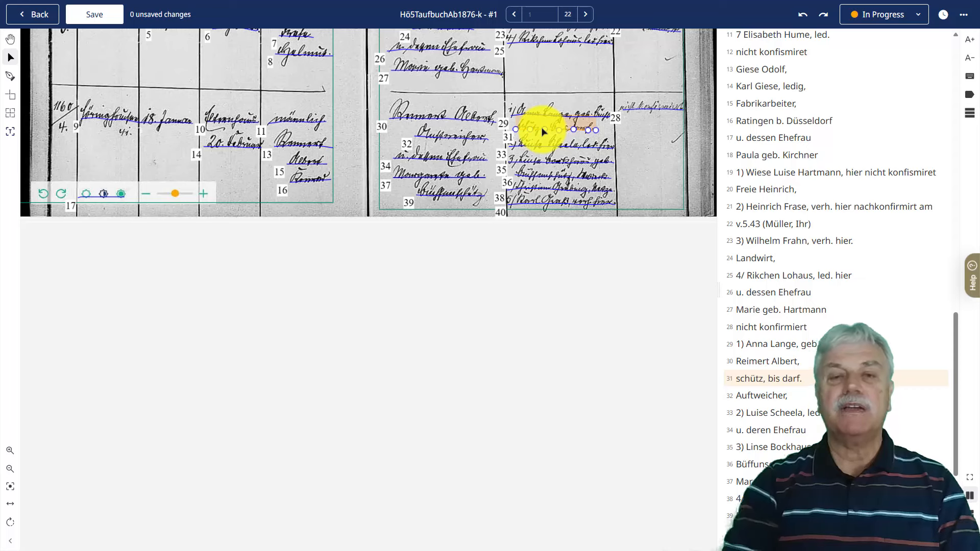
pyautogui.click(540, 113)
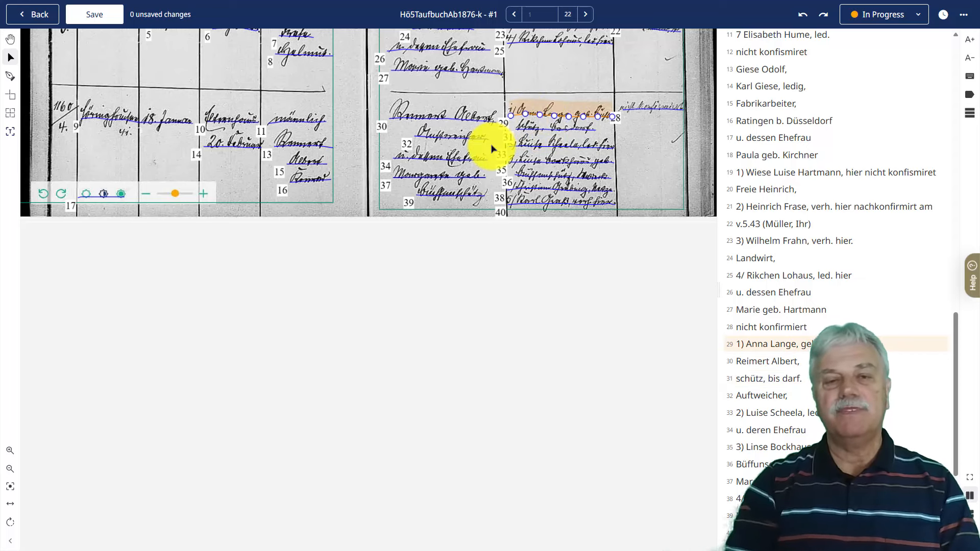
pyautogui.click(660, 111)
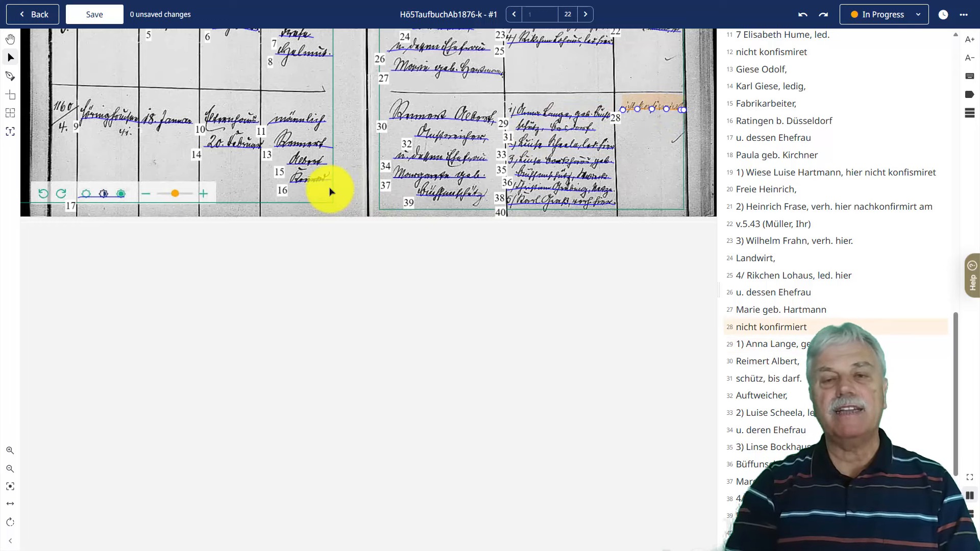
# - Compare the child's given names, the baptism place and the baptism date of entry 1160 with their transcribed lines
pyautogui.click(313, 166)
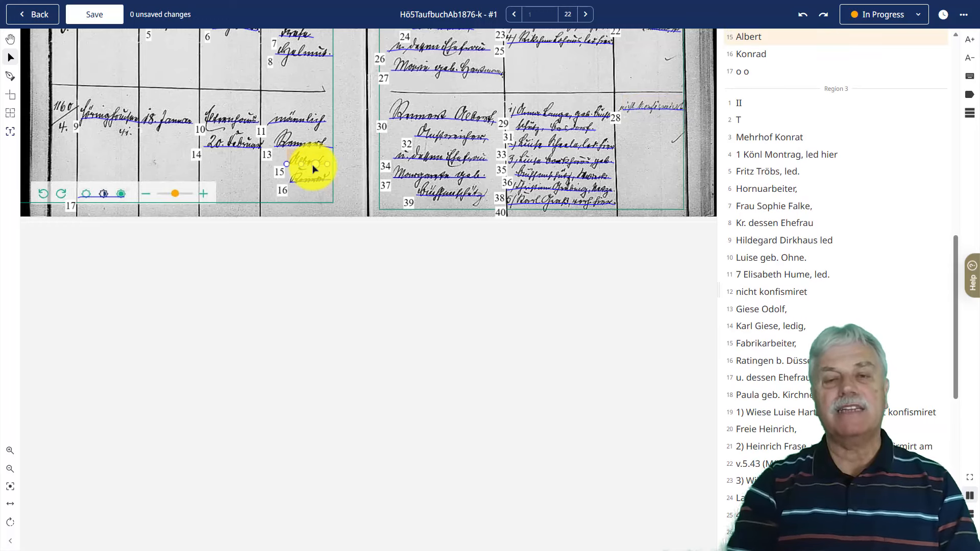
pyautogui.click(311, 182)
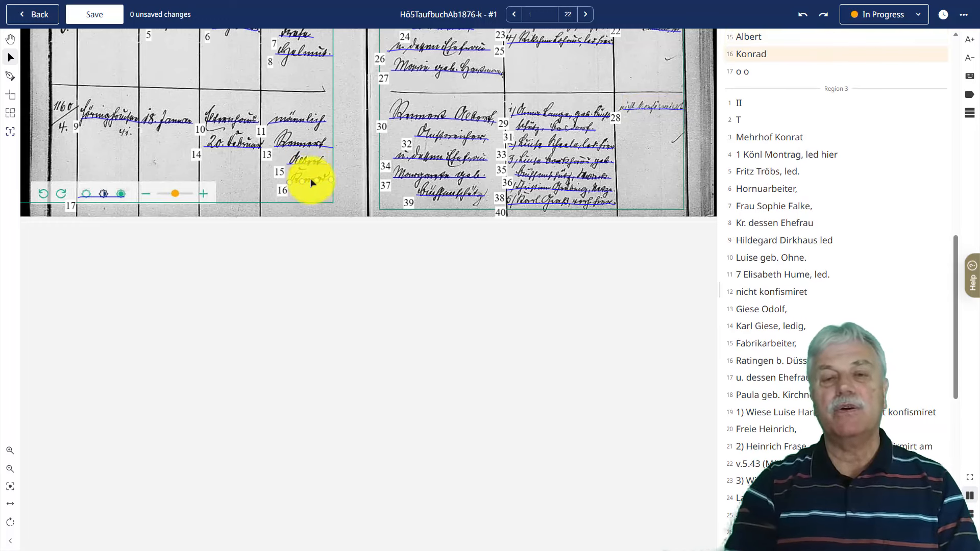
pyautogui.click(230, 121)
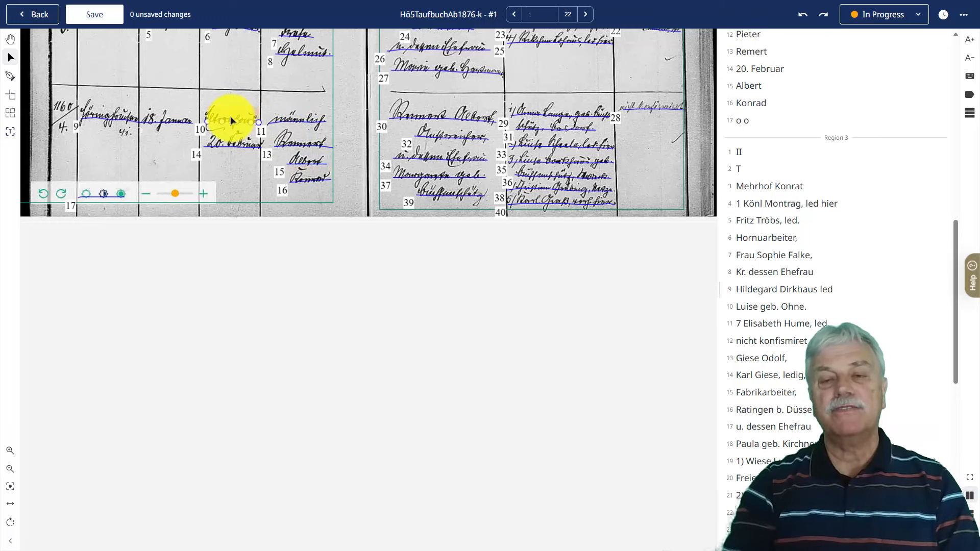
pyautogui.click(234, 148)
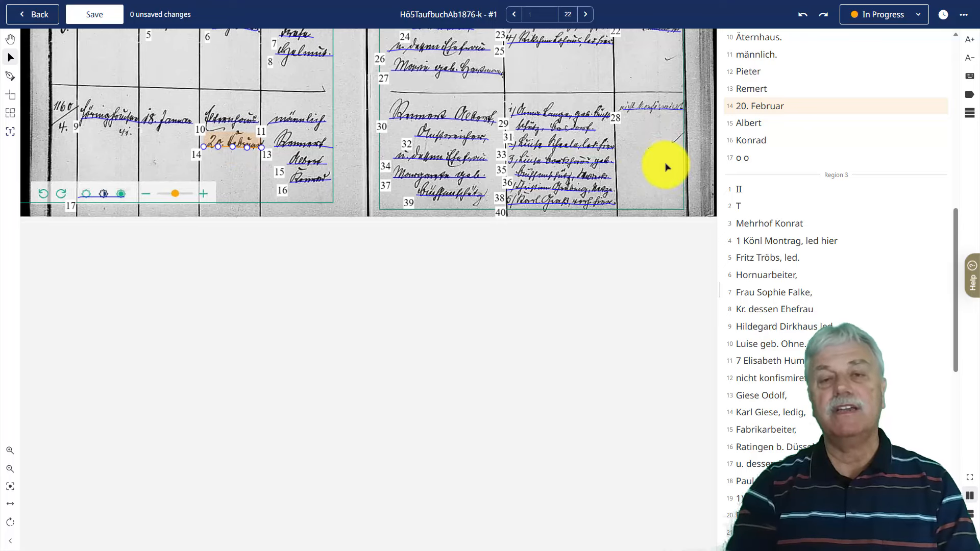
# - Compare the handwritten confirmation remarks of entries 1159 and 1160 on the scan with their transcribed lines
pyautogui.scroll(2, 666, 169)
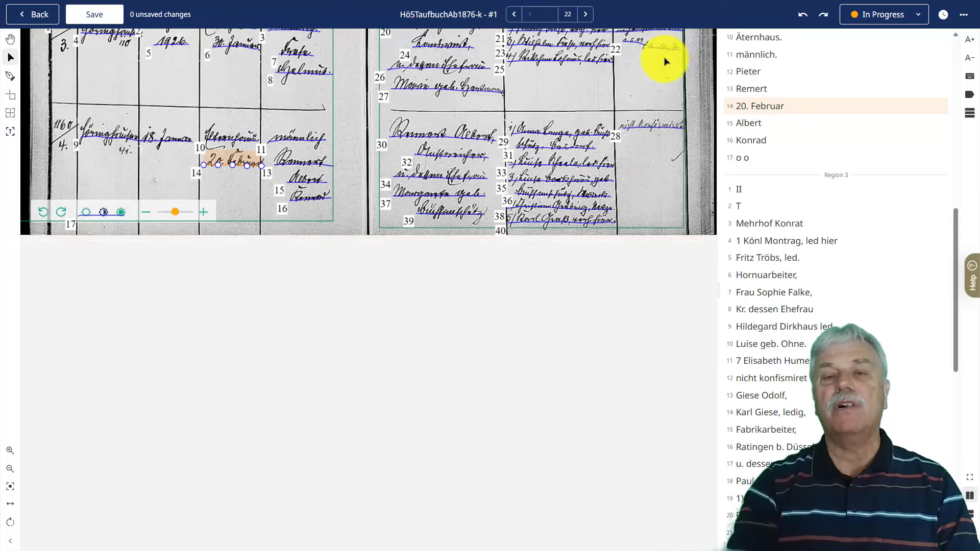
pyautogui.scroll(4, 661, 140)
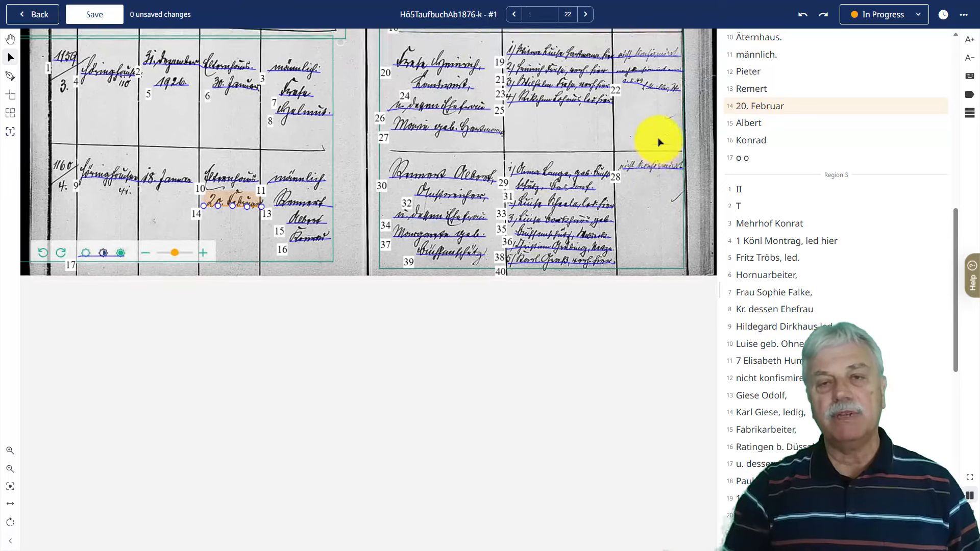
pyautogui.scroll(1, 656, 127)
pyautogui.click(650, 76)
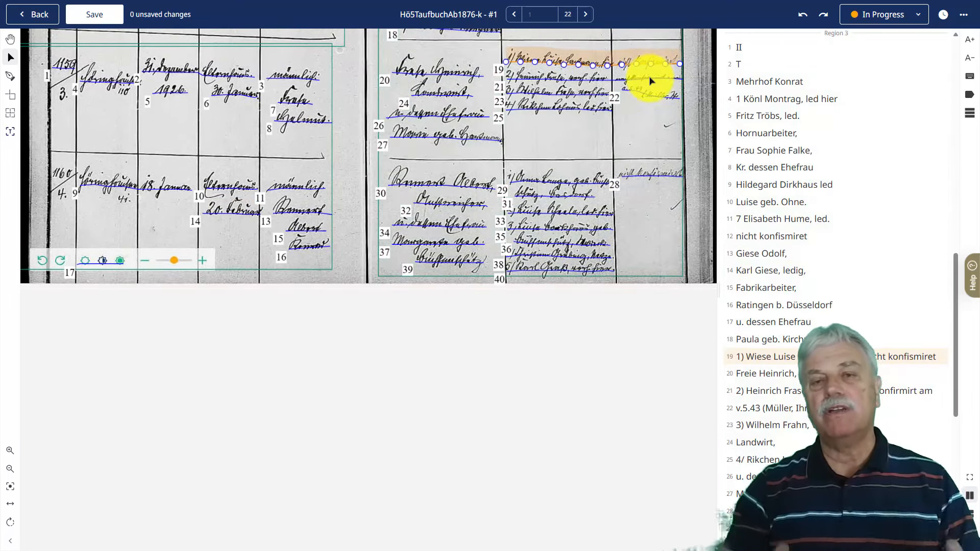
pyautogui.click(650, 81)
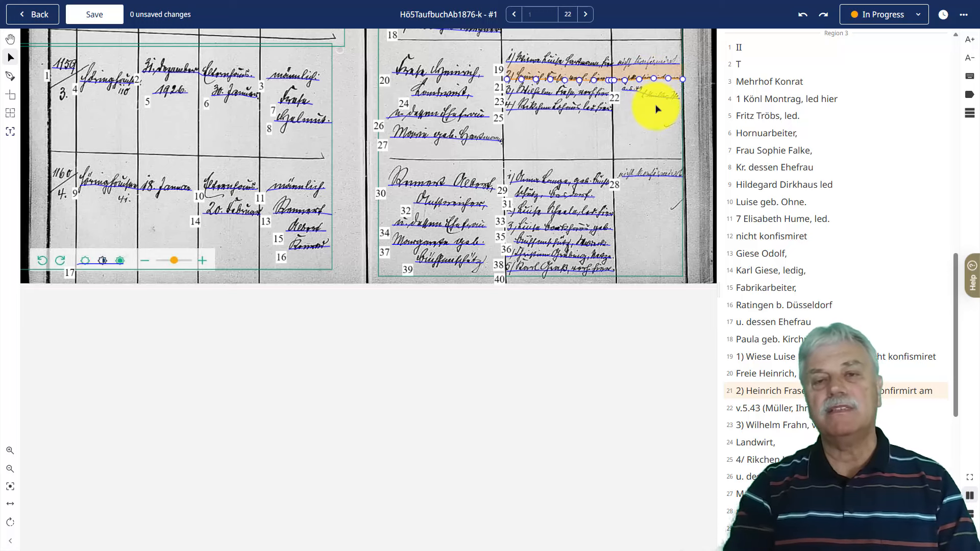
pyautogui.click(662, 98)
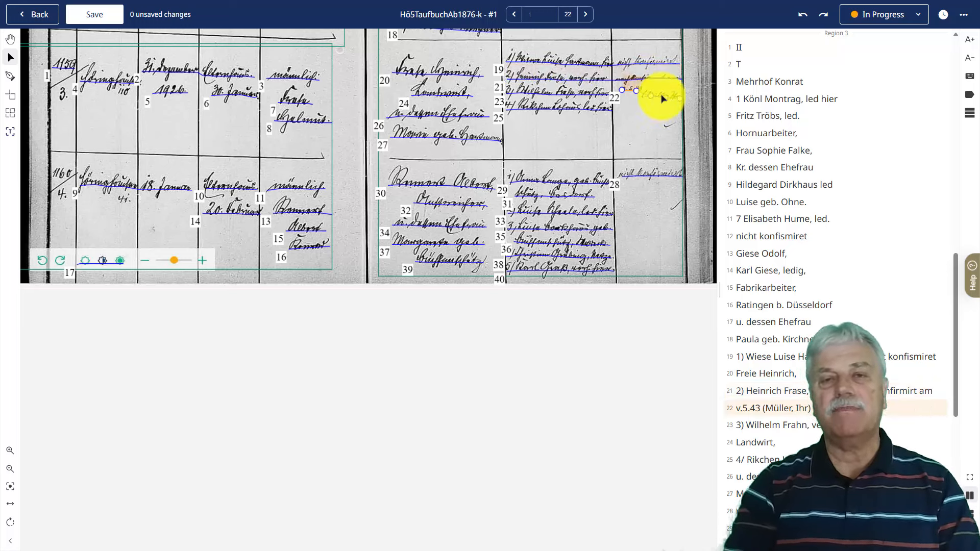
pyautogui.click(663, 180)
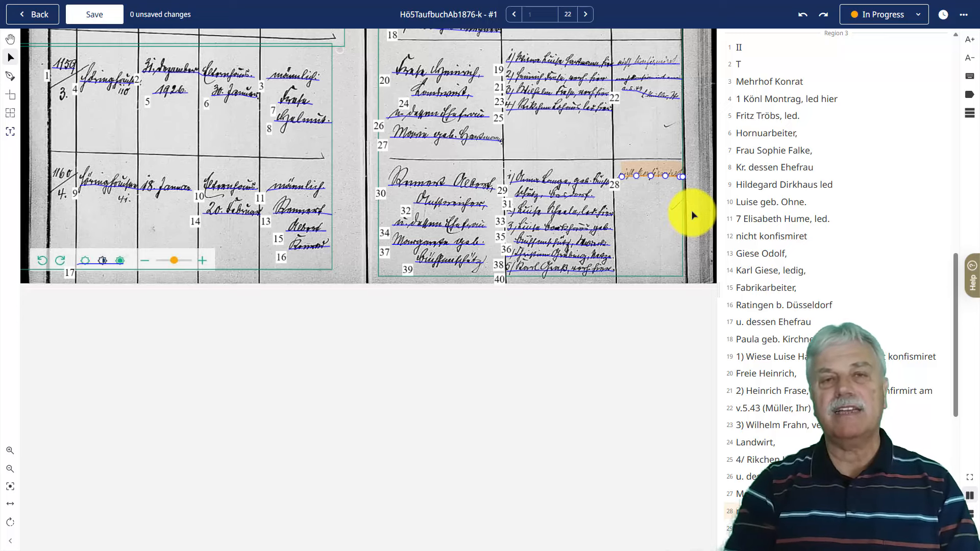
# - Locate transcribed lines 12, 21 and 28 of Region 3 on the scan and review the remaining transcription down to line 40
pyautogui.click(793, 236)
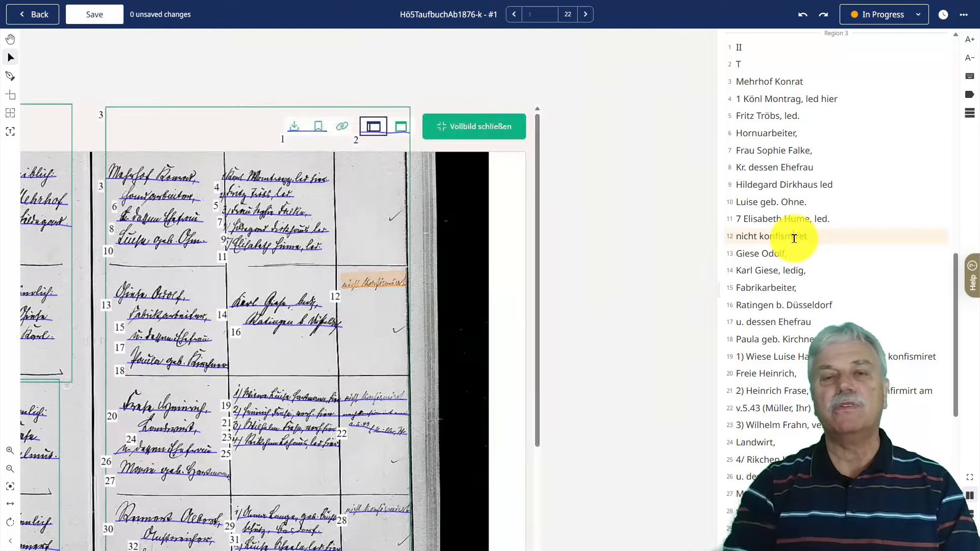
pyautogui.click(796, 391)
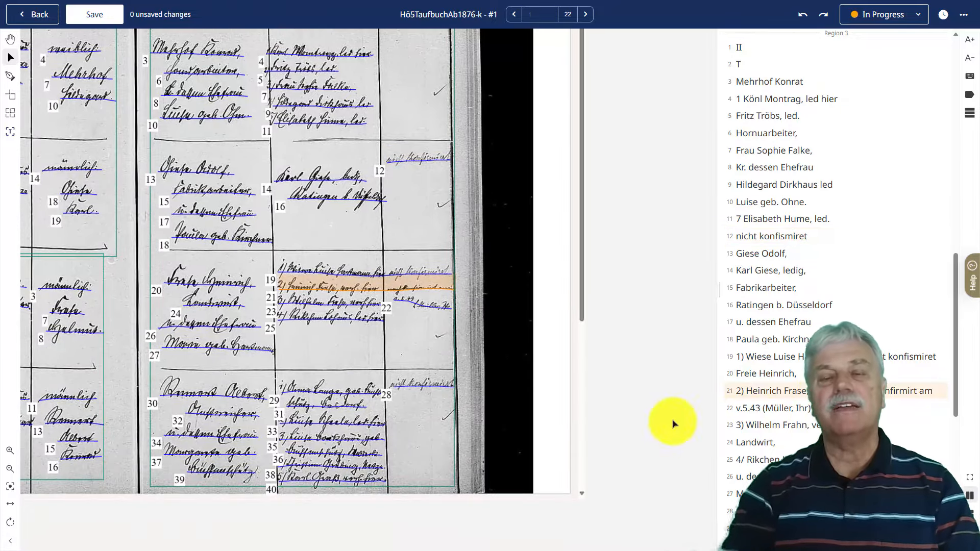
pyautogui.click(415, 387)
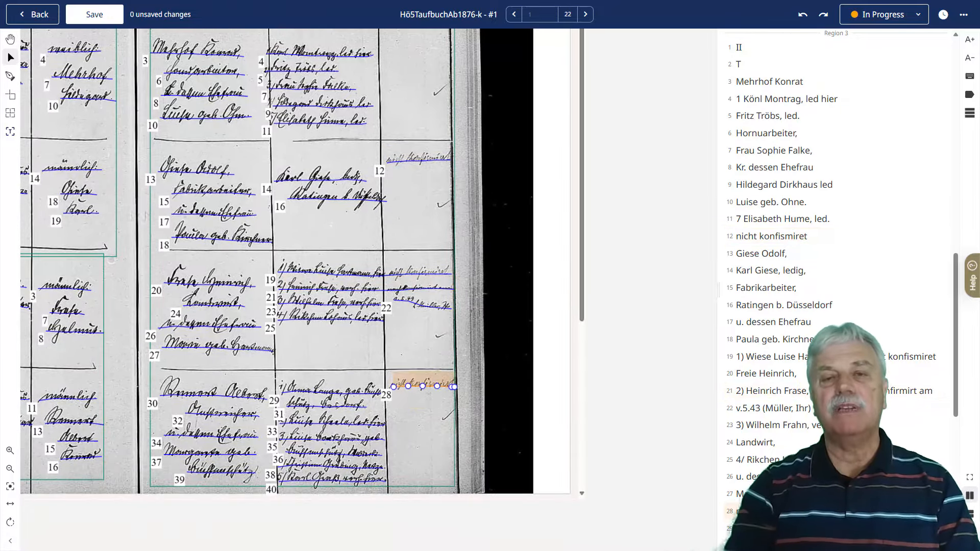
pyautogui.scroll(-6, 860, 394)
pyautogui.scroll(-1, 873, 392)
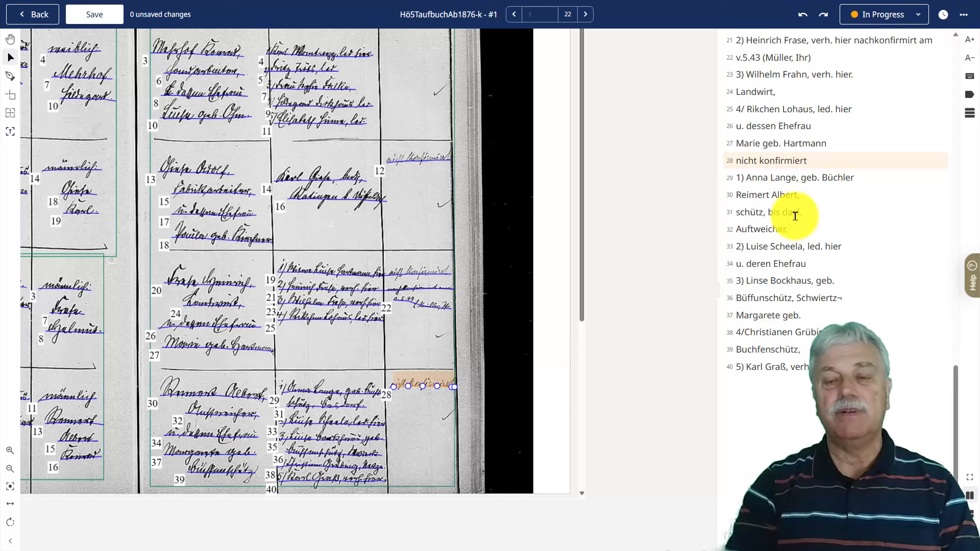
pyautogui.moveTo(350, 303); pyautogui.dragTo(559, 309)
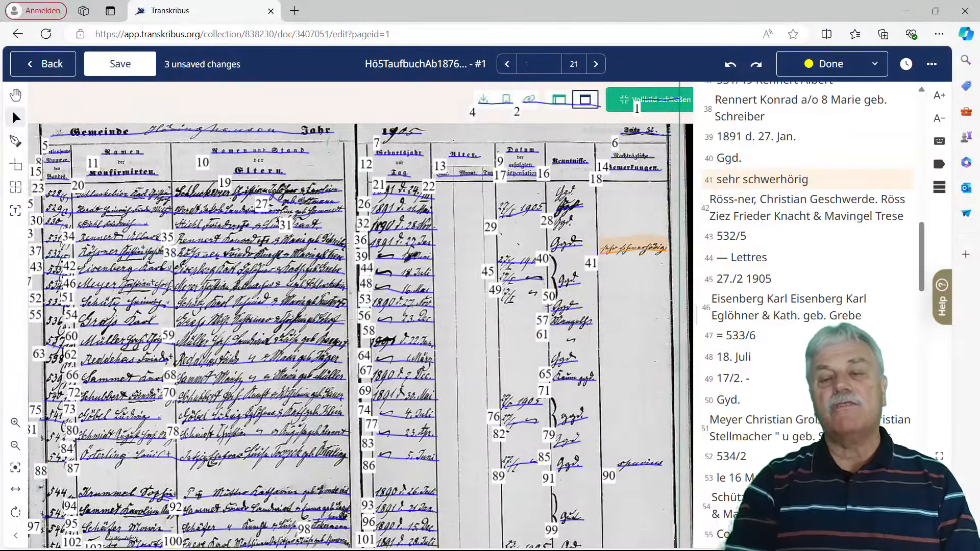